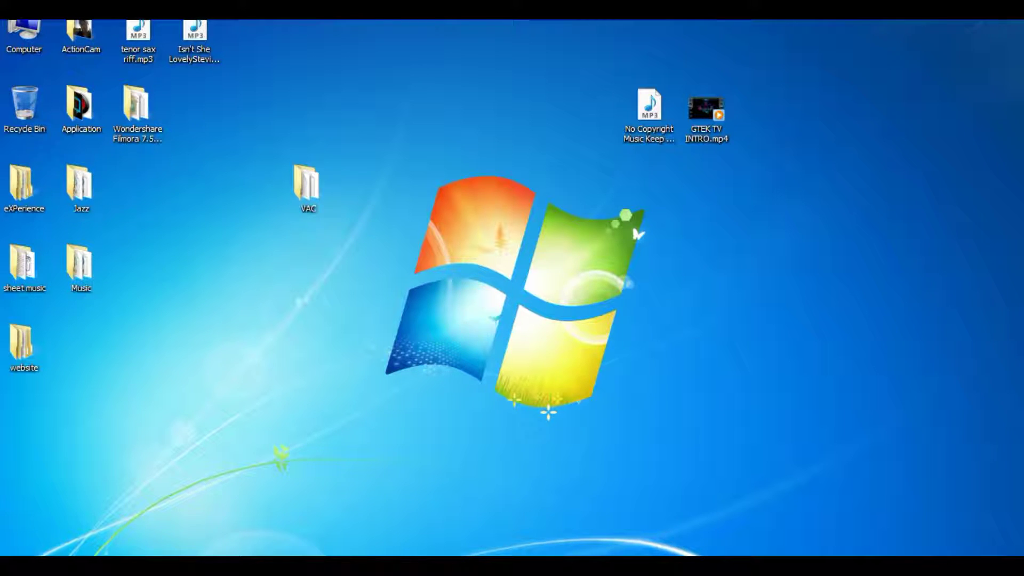
Open the VAC folder, reposition its window, and select then deselect its files.
{"action": "left_click_drag", "start_coordinate": [365, 145], "coordinate": [640, 436]}
{"action": "double_click", "coordinate": [306, 186]}
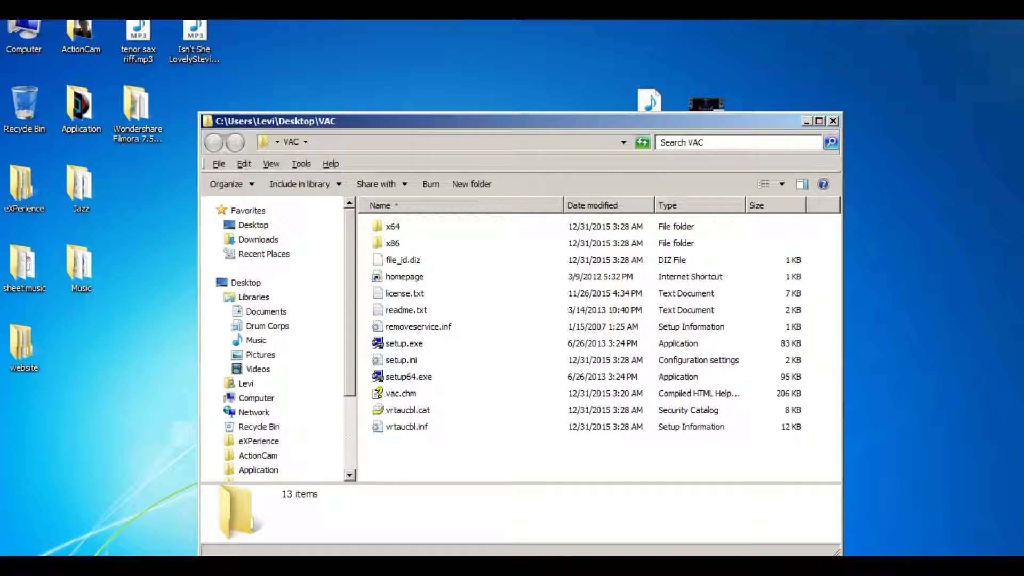
{"action": "left_click_drag", "start_coordinate": [481, 121], "coordinate": [539, 108]}
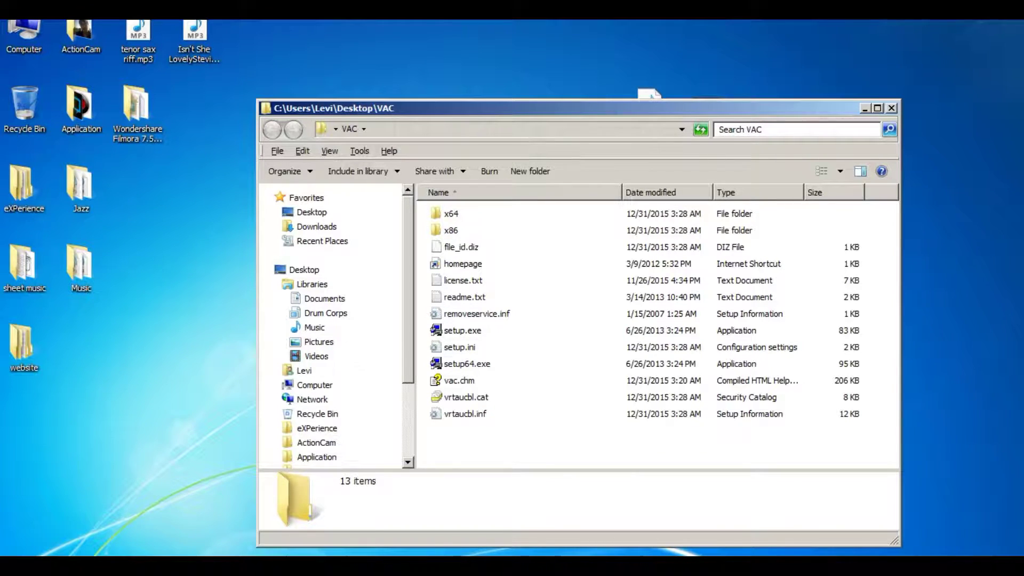
{"action": "left_click_drag", "start_coordinate": [509, 457], "coordinate": [483, 209]}
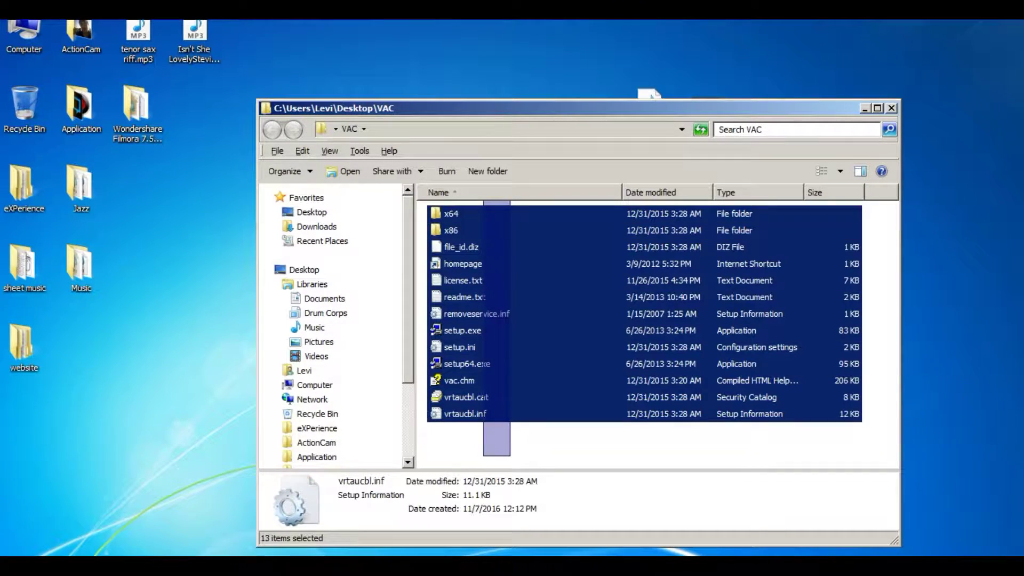
{"action": "mouse_move", "coordinate": [480, 108]}
{"action": "left_mouse_down"}
{"action": "mouse_move", "coordinate": [545, 112]}
{"action": "mouse_move", "coordinate": [491, 105]}
{"action": "left_mouse_up"}
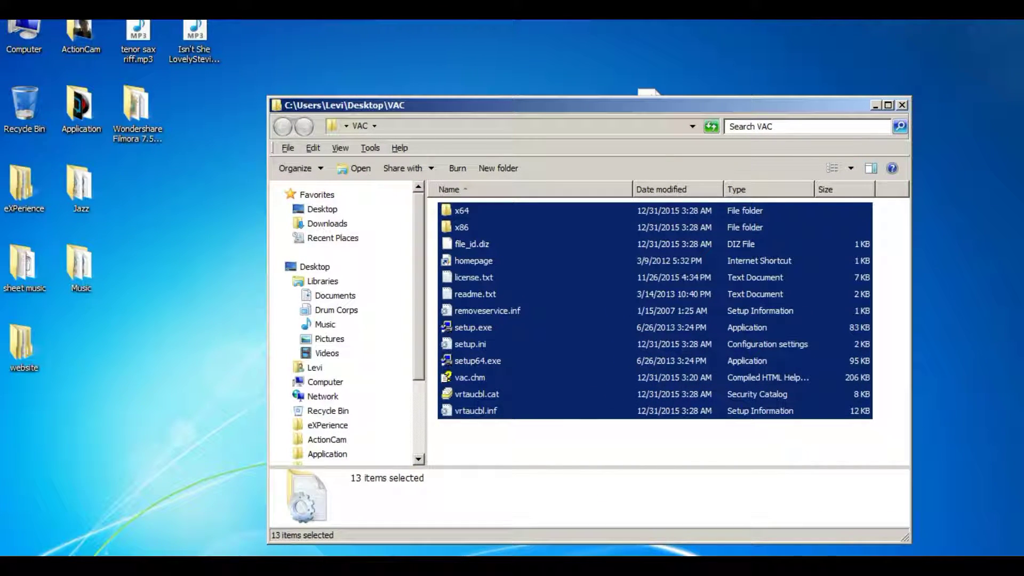
{"action": "mouse_move", "coordinate": [529, 445]}
{"action": "left_mouse_down"}
{"action": "mouse_move", "coordinate": [529, 377]}
{"action": "mouse_move", "coordinate": [529, 445]}
{"action": "left_mouse_up"}
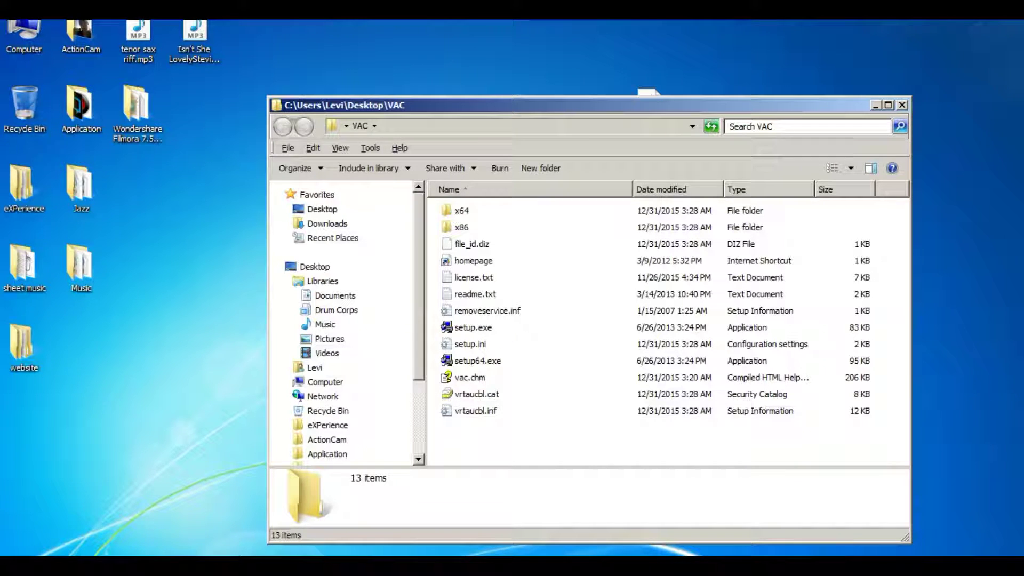
Select setup.exe rather than setup64.exe and run the installer.
{"action": "left_click", "coordinate": [475, 329]}
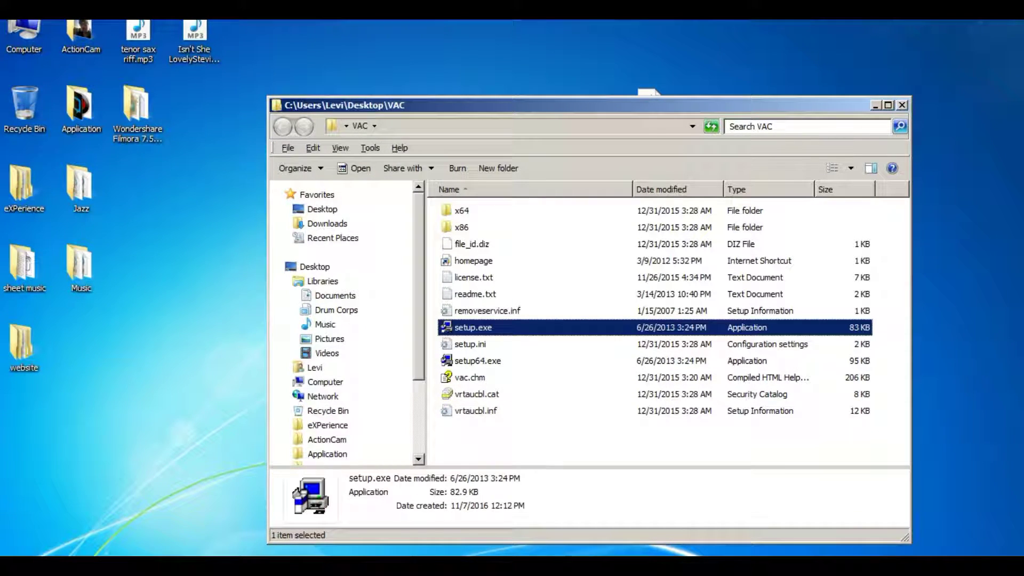
{"action": "key", "text": "Down"}
{"action": "key", "text": "Down"}
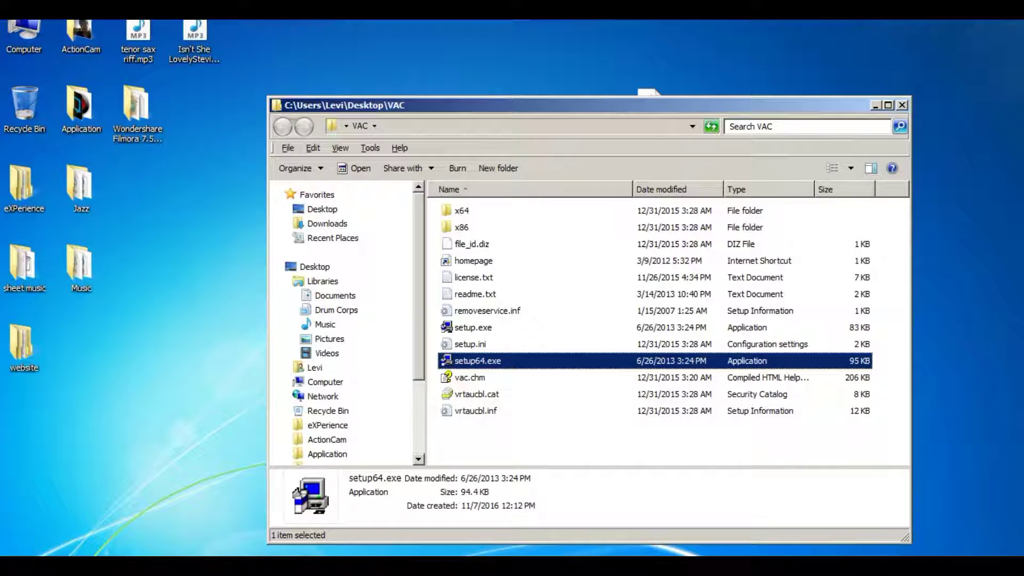
{"action": "left_click", "coordinate": [480, 329]}
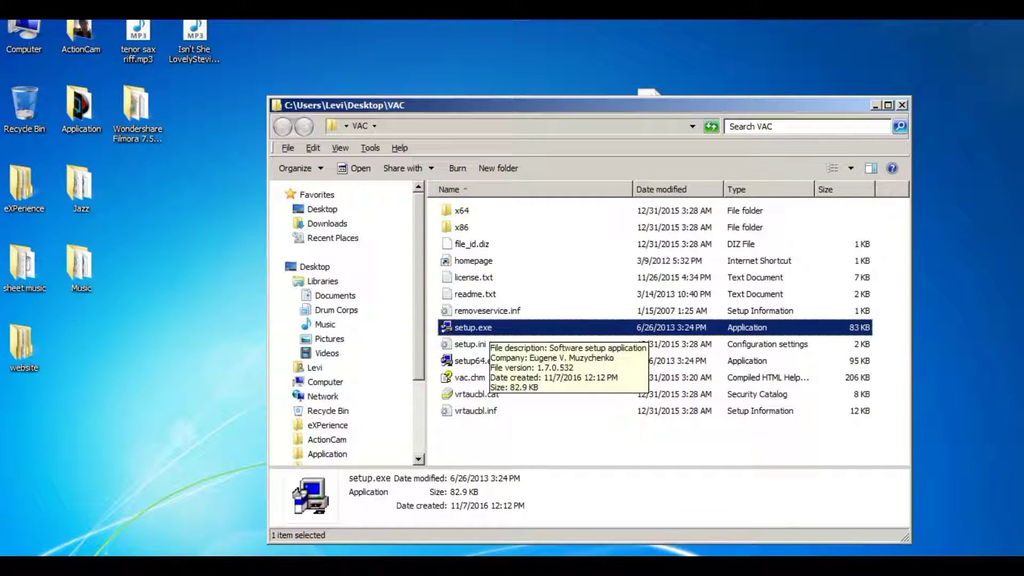
{"action": "key", "text": "Down"}
{"action": "key", "text": "Down"}
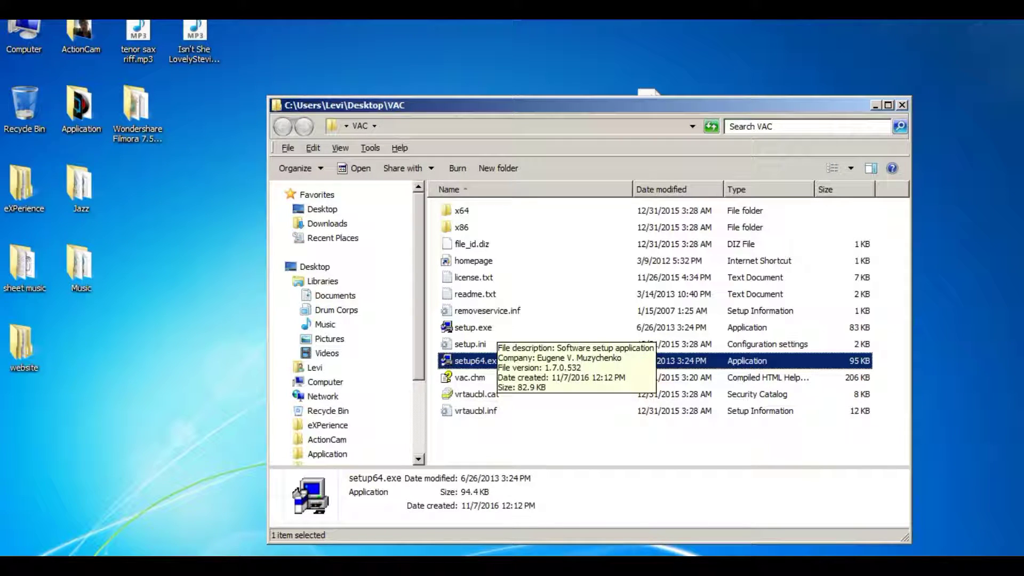
{"action": "key", "text": "Up"}
{"action": "key", "text": "Up"}
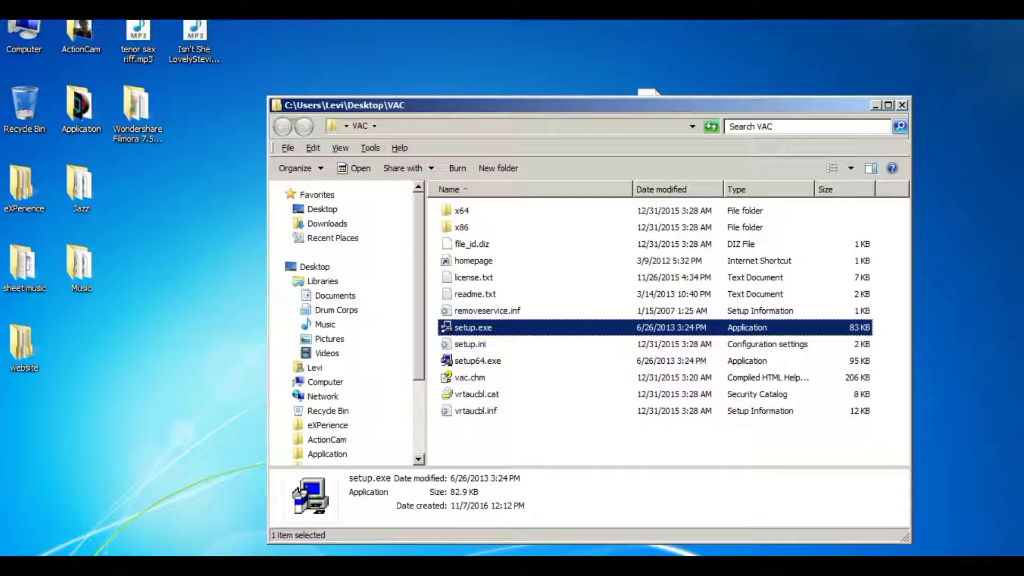
{"action": "key", "text": "Return"}
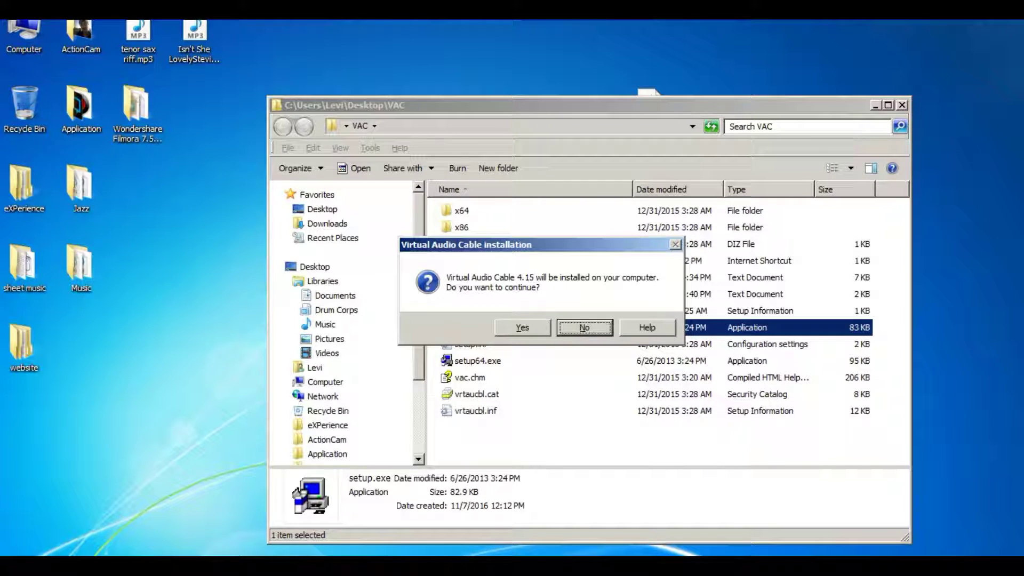
Confirm installing Virtual Audio Cable 4.15, pass the already-installed warning, and accept the license.
{"action": "key", "text": "Left"}
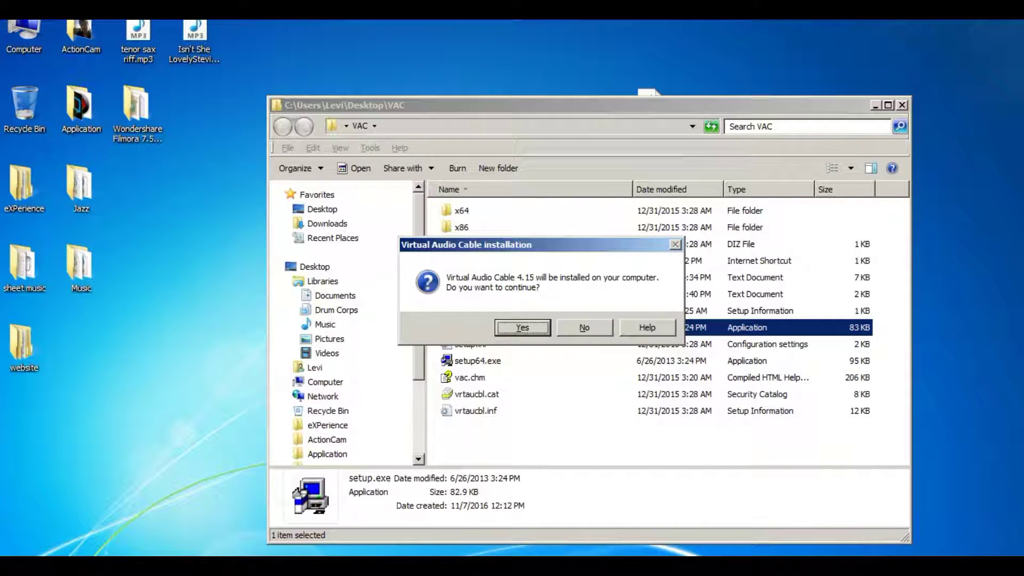
{"action": "key", "text": "Return"}
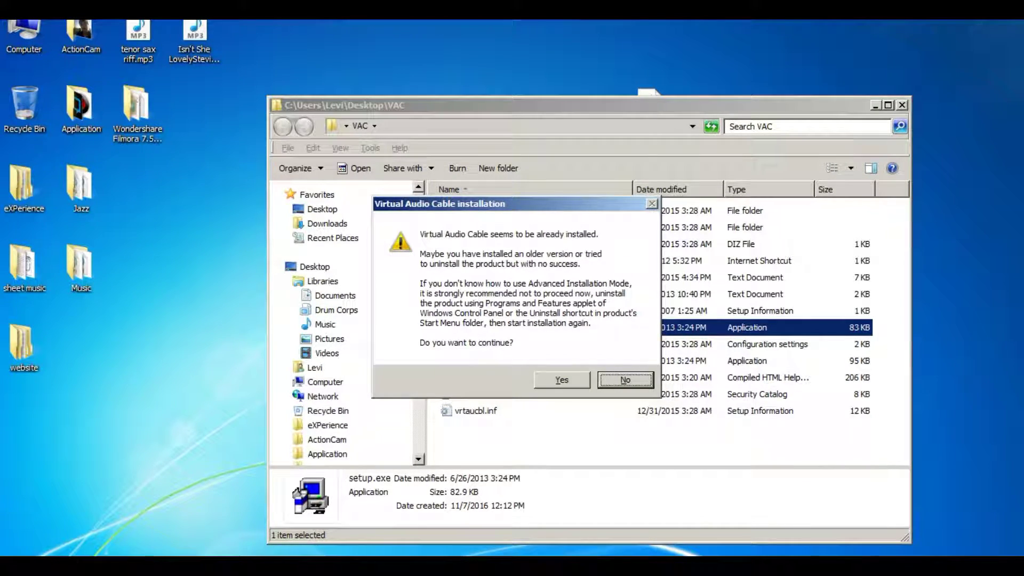
{"action": "key", "text": "Left"}
{"action": "key", "text": "Return"}
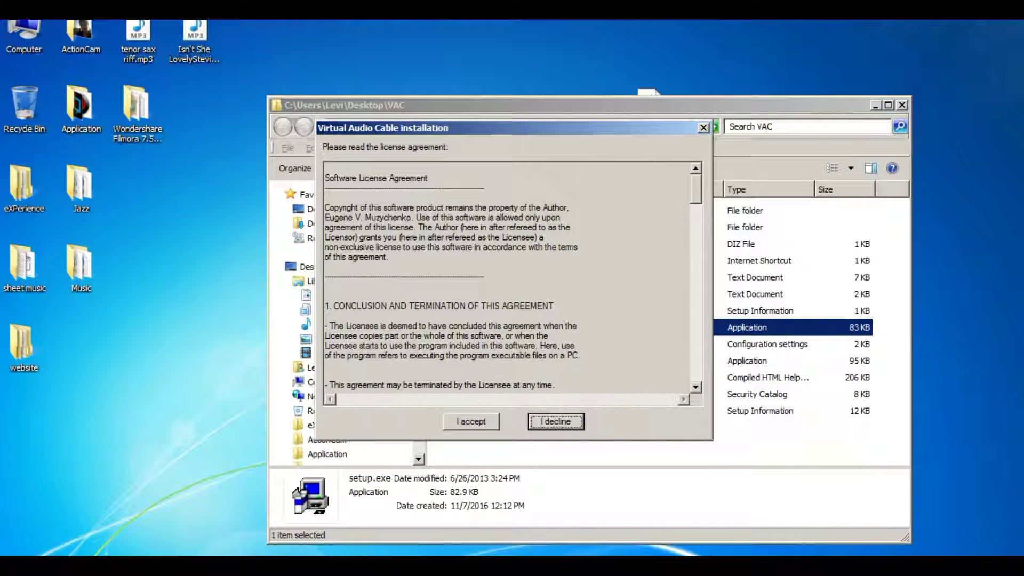
{"action": "key", "text": "Left"}
{"action": "key", "text": "Return"}
Dismiss the install error and trace-log prompt, then close the VAC folder window.
{"action": "key", "text": "Return"}
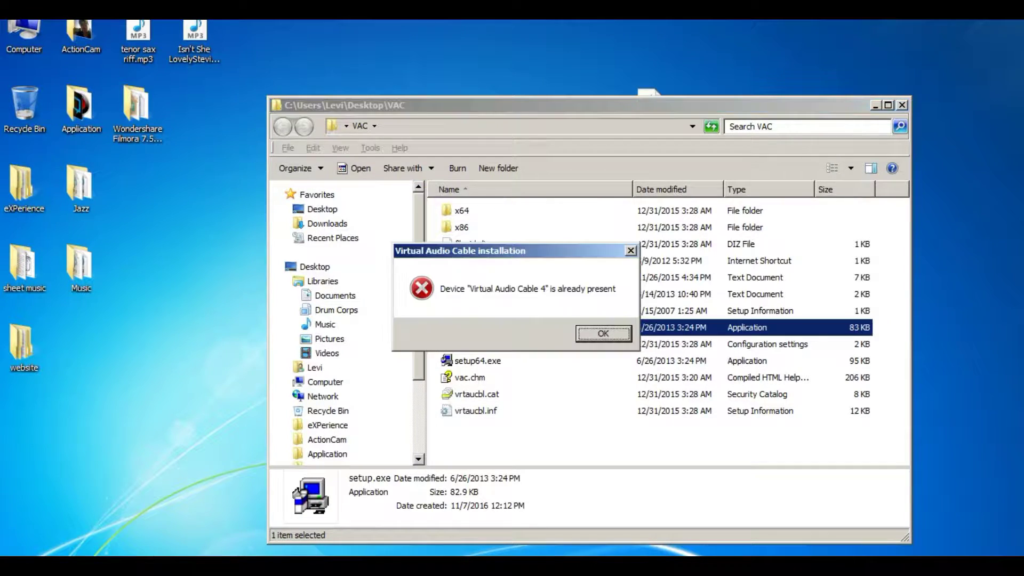
{"action": "key", "text": "Return"}
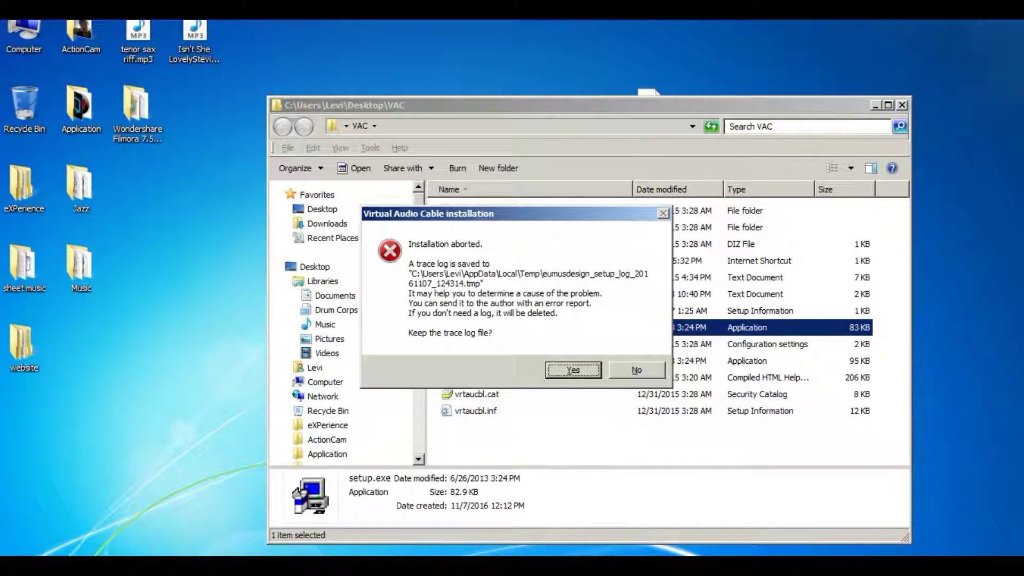
{"action": "key", "text": "Return"}
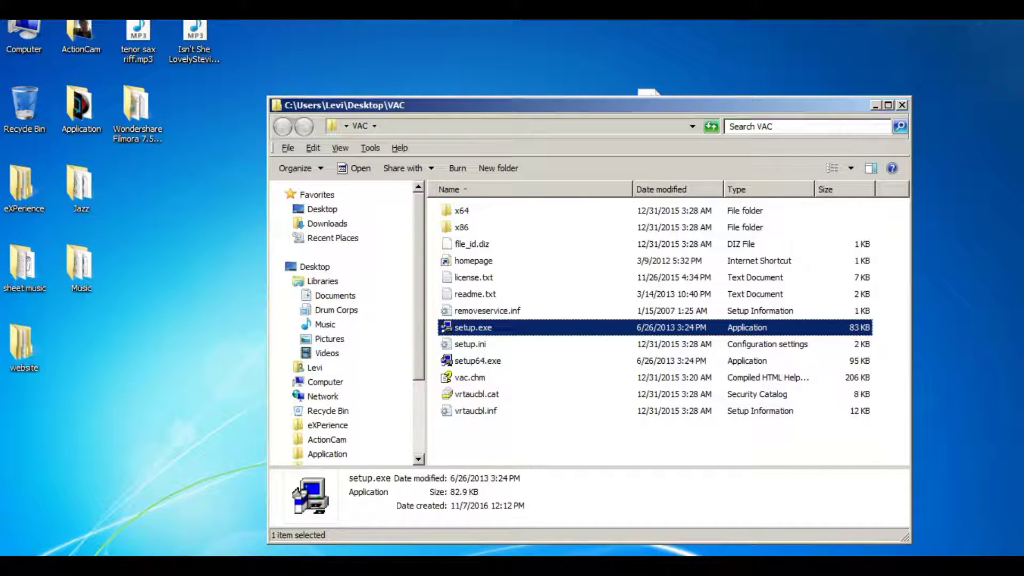
{"action": "left_click", "coordinate": [901, 105]}
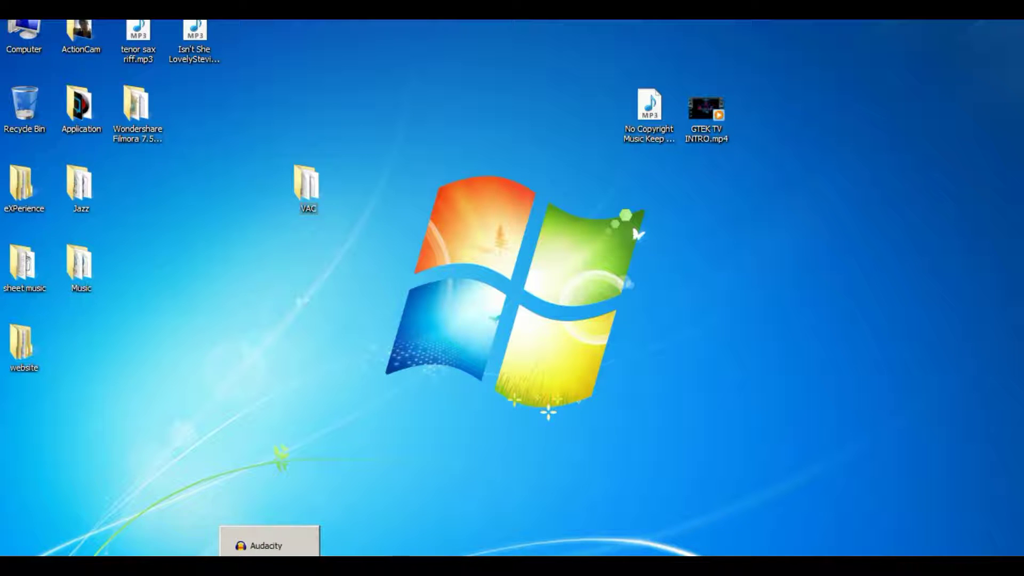
Launch Audio Repeater (MME) from the Start menu's Virtual Audio Cable group.
{"action": "key", "text": "super"}
{"action": "left_click", "coordinate": [32, 521]}
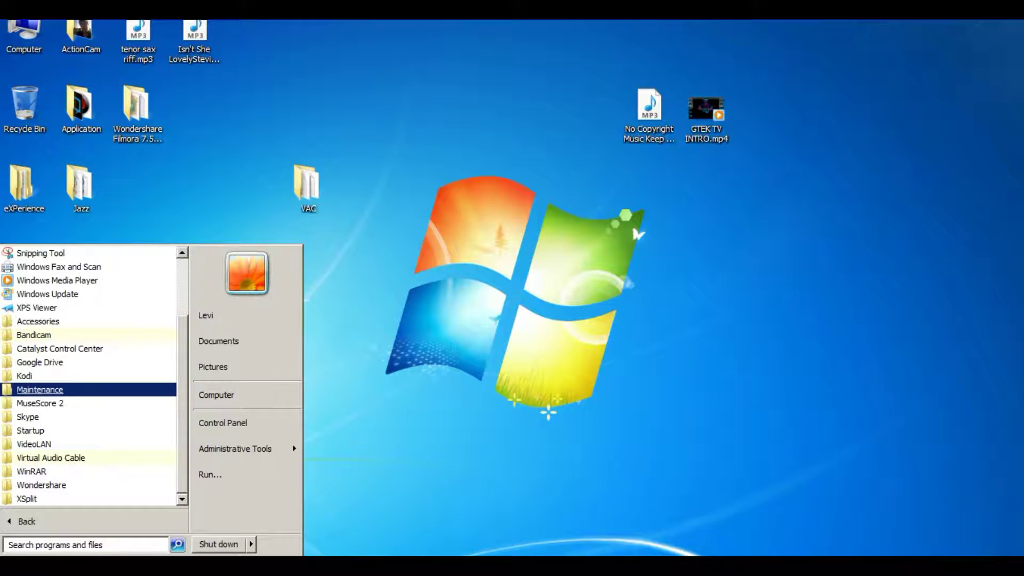
{"action": "left_click", "coordinate": [51, 457]}
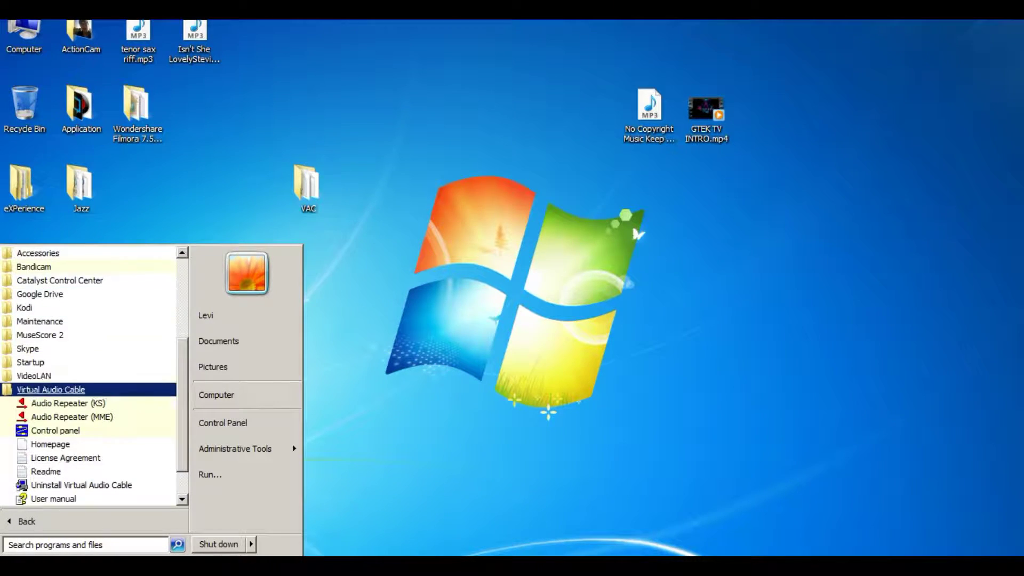
{"action": "scroll", "coordinate": [56, 388], "scroll_direction": "down", "scroll_amount": 1}
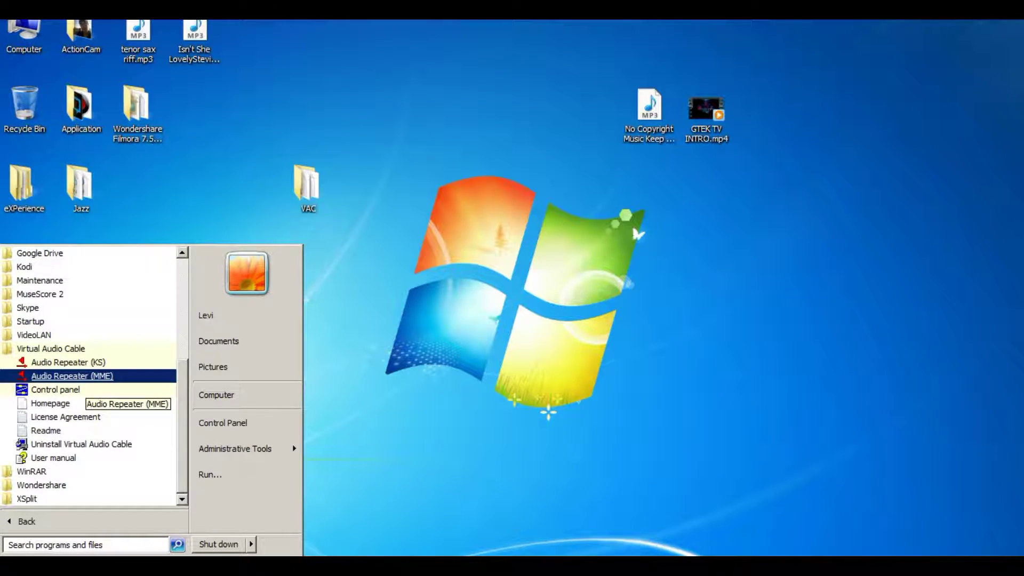
{"action": "left_click", "coordinate": [72, 377]}
Open the Virtual Audio Cable control panel from the Start menu, then close it.
{"action": "key", "text": "super"}
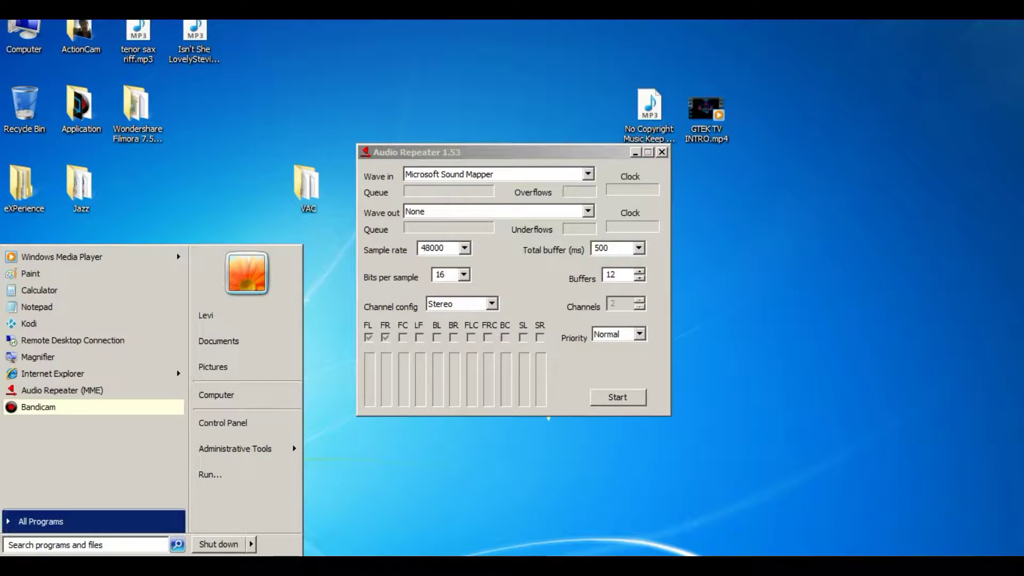
{"action": "left_click", "coordinate": [40, 521]}
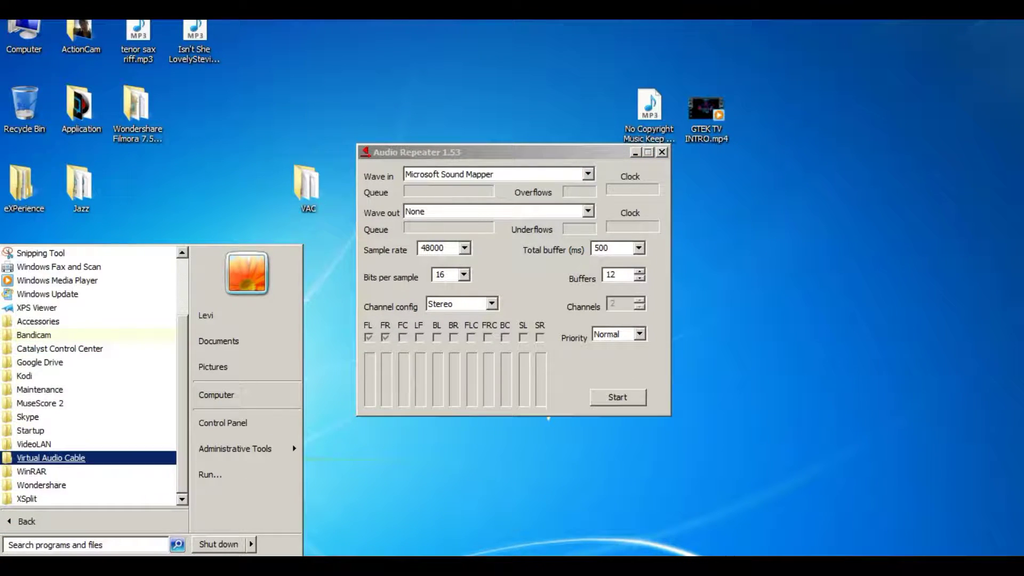
{"action": "left_click", "coordinate": [50, 458]}
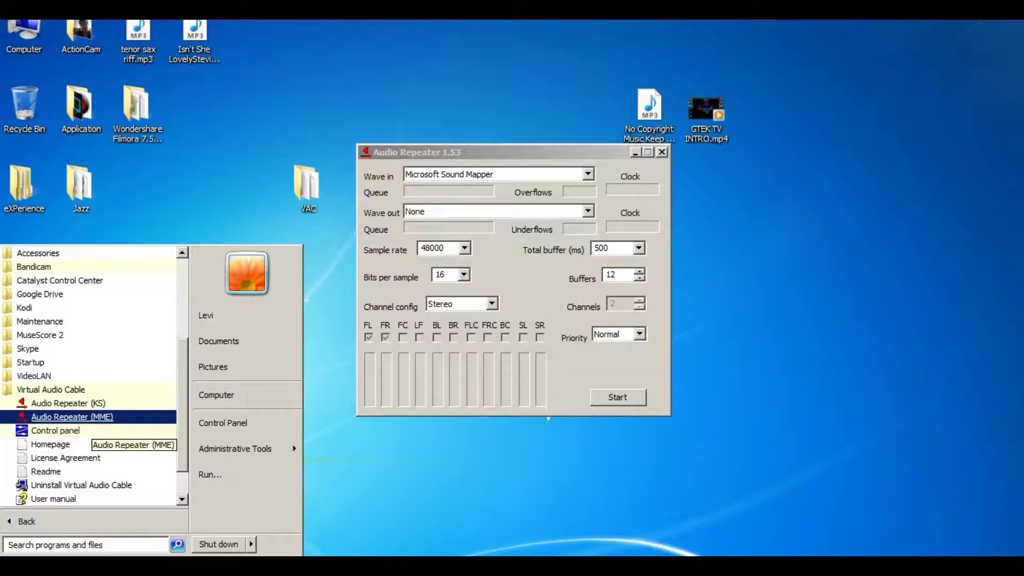
{"action": "left_click", "coordinate": [55, 431]}
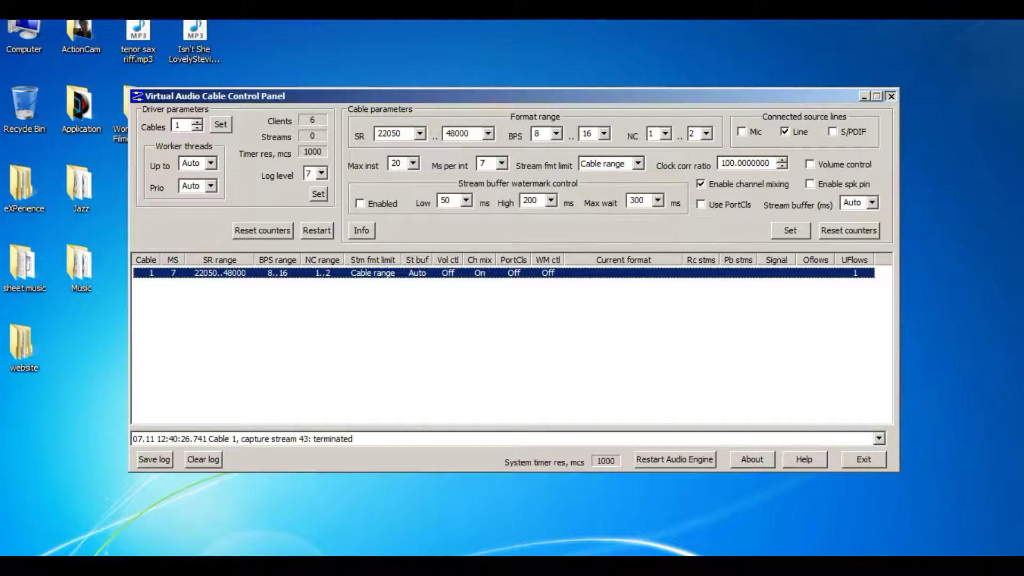
{"action": "left_click", "coordinate": [890, 95]}
Launch a second Audio Repeater (MME) instance from the Virtual Audio Cable group.
{"action": "left_click", "coordinate": [18, 567]}
{"action": "left_click", "coordinate": [40, 521]}
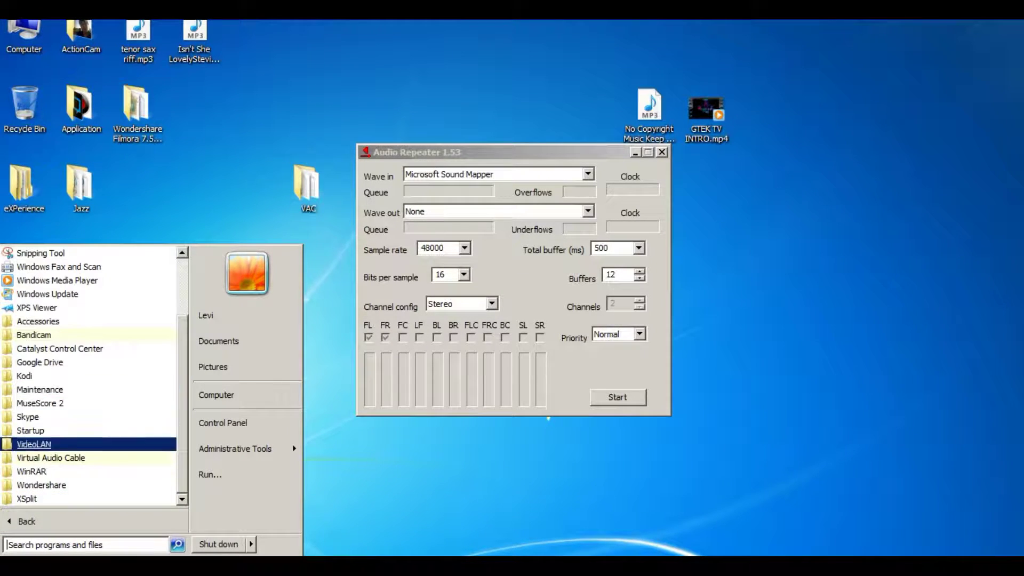
{"action": "left_click", "coordinate": [50, 443]}
{"action": "left_click", "coordinate": [72, 417]}
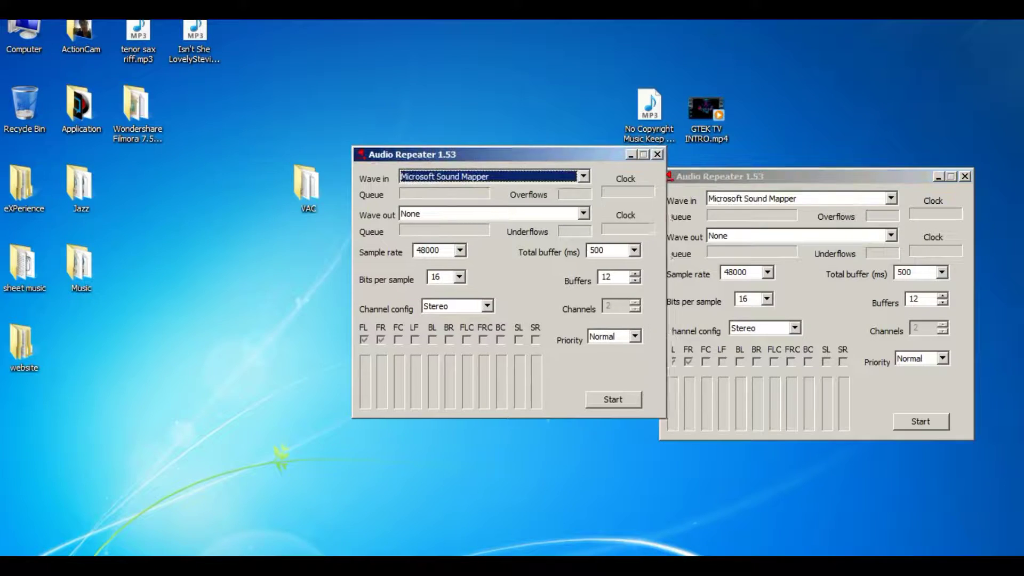
{"action": "left_click_drag", "start_coordinate": [416, 152], "coordinate": [286, 164]}
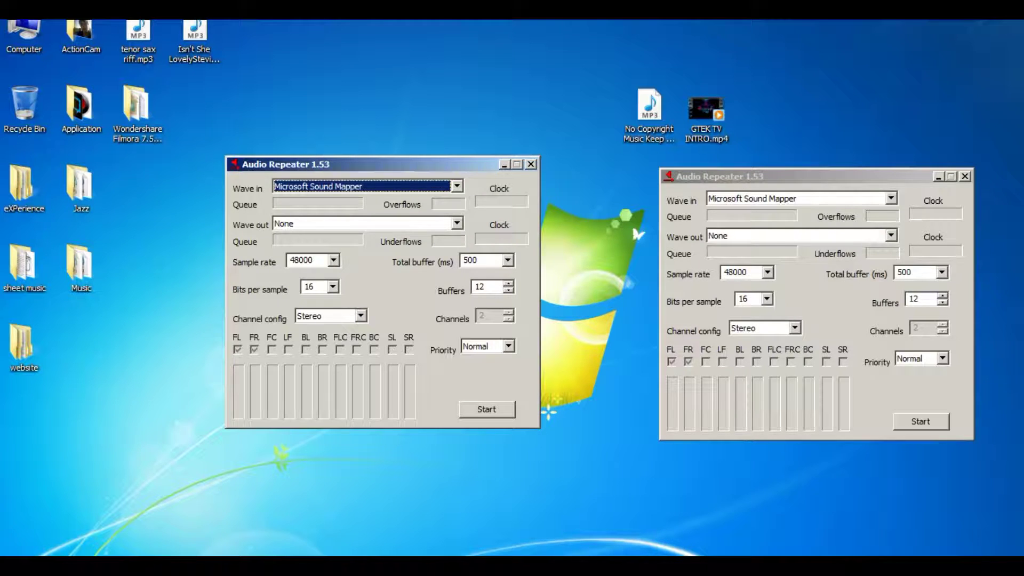
{"action": "right_click", "coordinate": [989, 565]}
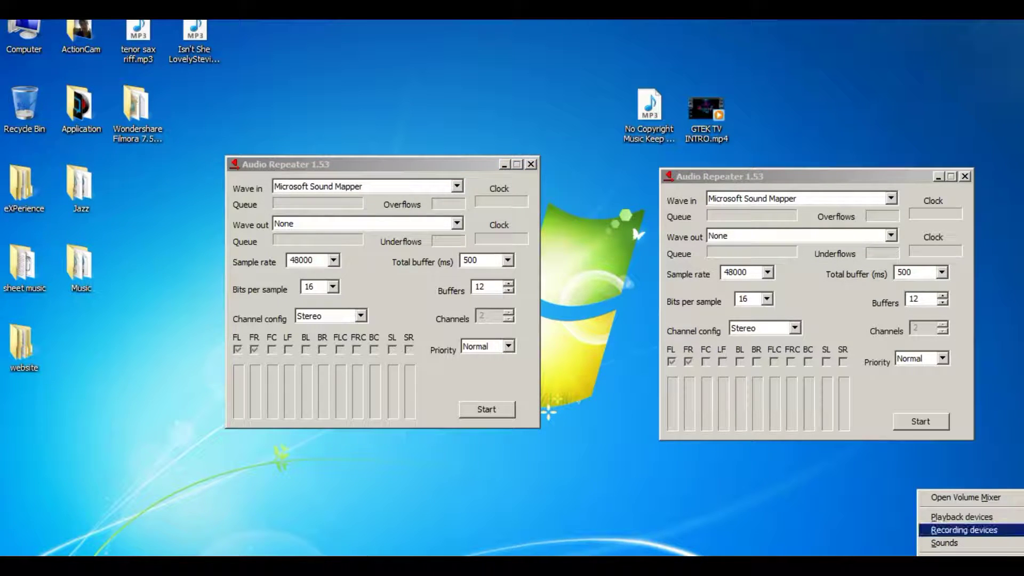
{"action": "left_click", "coordinate": [964, 528]}
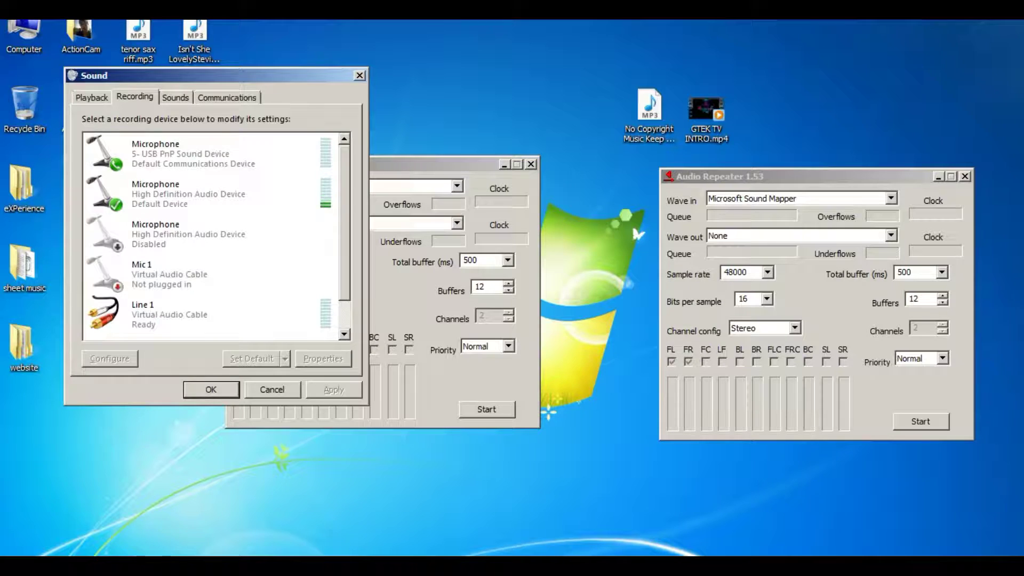
{"action": "left_click_drag", "start_coordinate": [240, 74], "coordinate": [384, 107]}
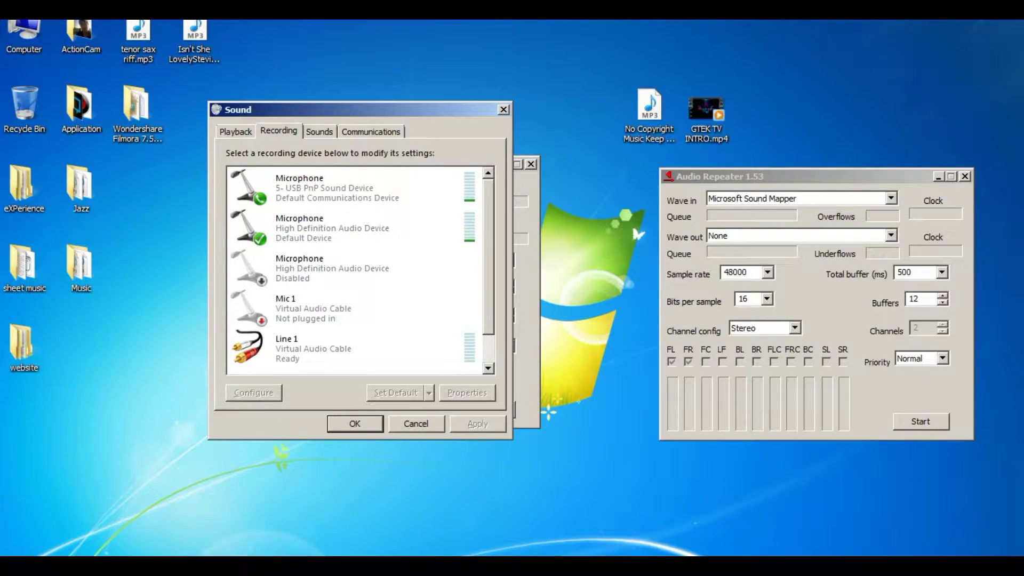
{"action": "key", "text": "Return"}
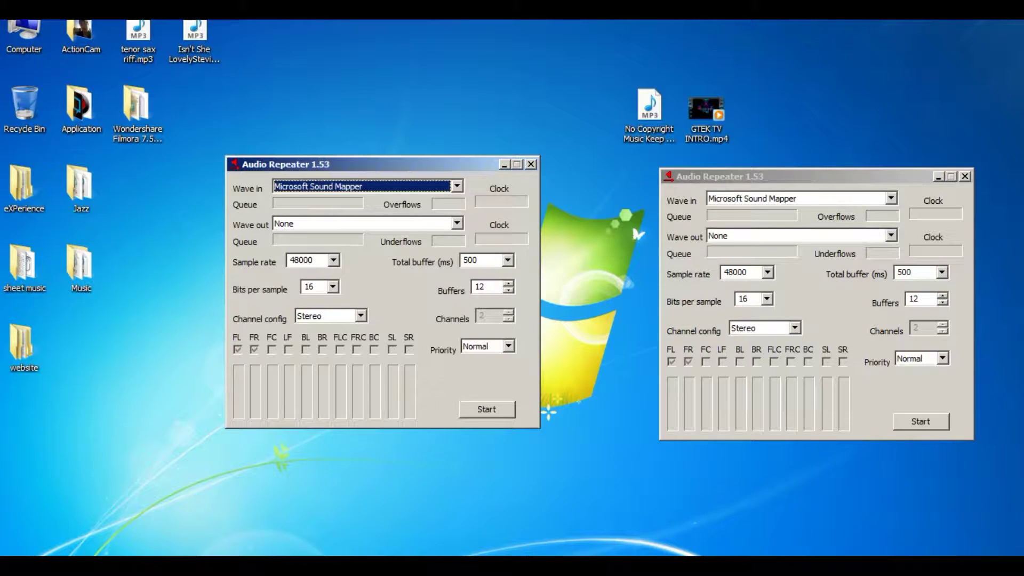
Place the second repeater beside the first and try Line 1 and High Definition microphone inputs.
{"action": "left_click_drag", "start_coordinate": [760, 177], "coordinate": [642, 162]}
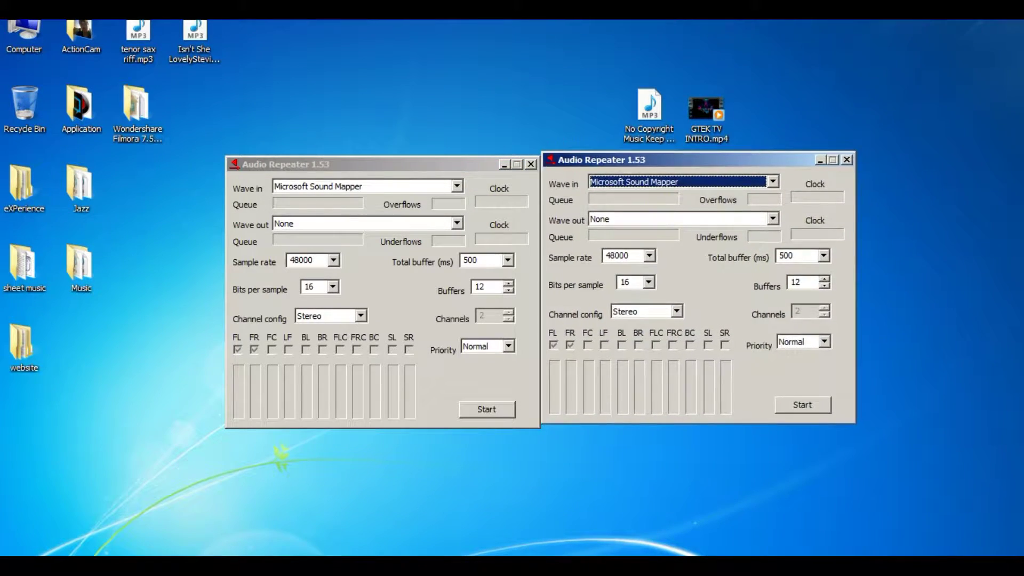
{"action": "key", "text": "Down"}
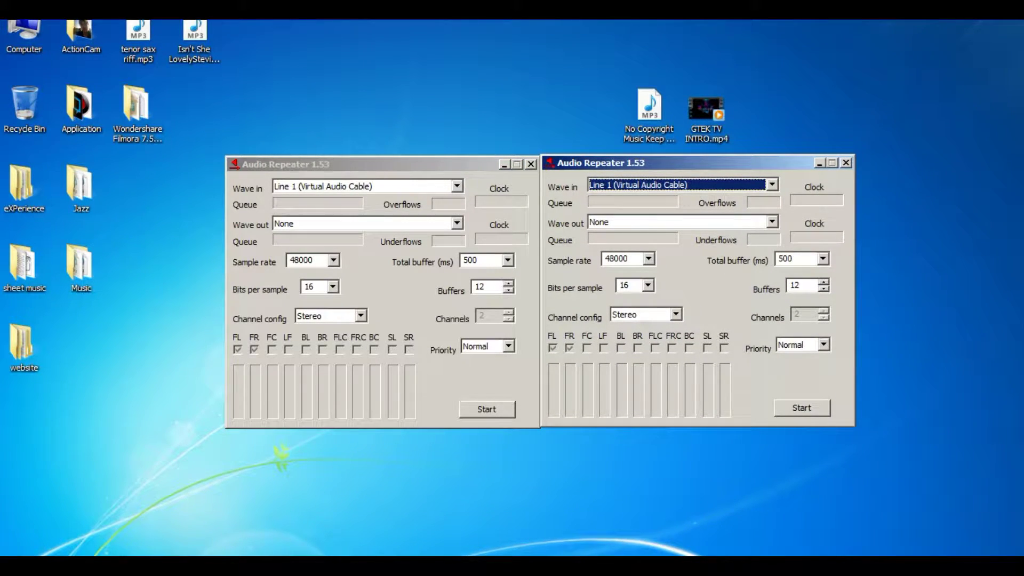
{"action": "left_click", "coordinate": [456, 186]}
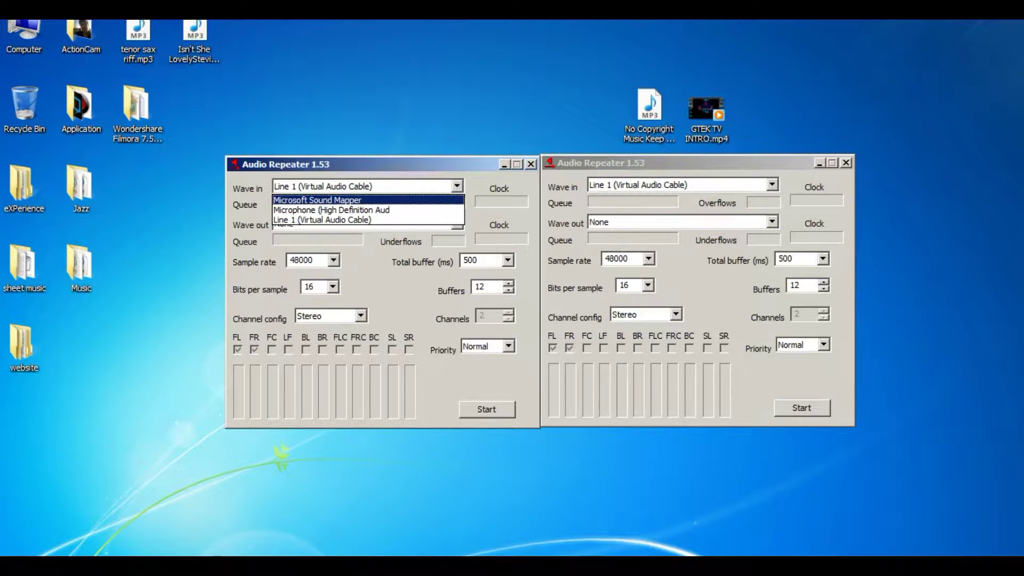
{"action": "key", "text": "Down"}
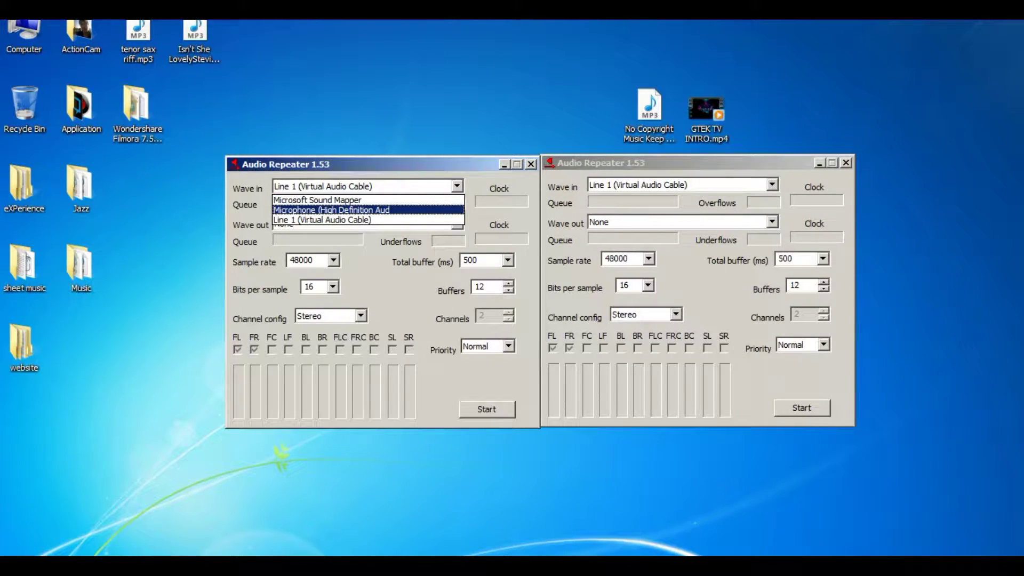
Close both Audio Repeater windows with Alt+F4 and dismiss the Start menu.
{"action": "key", "text": "alt+F4"}
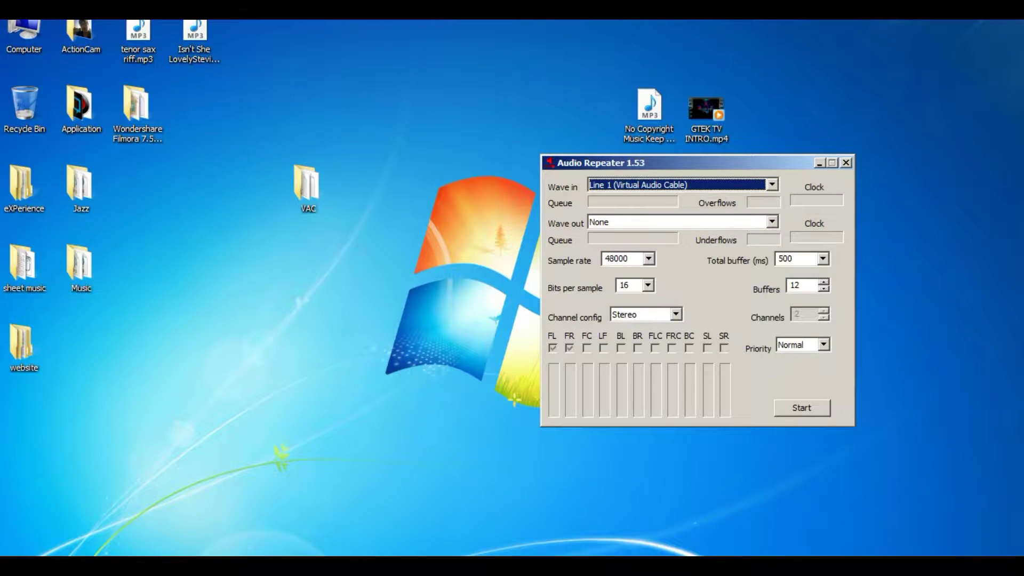
{"action": "key", "text": "alt+F4"}
{"action": "key", "text": "super"}
{"action": "key", "text": "Up"}
{"action": "key", "text": "Return"}
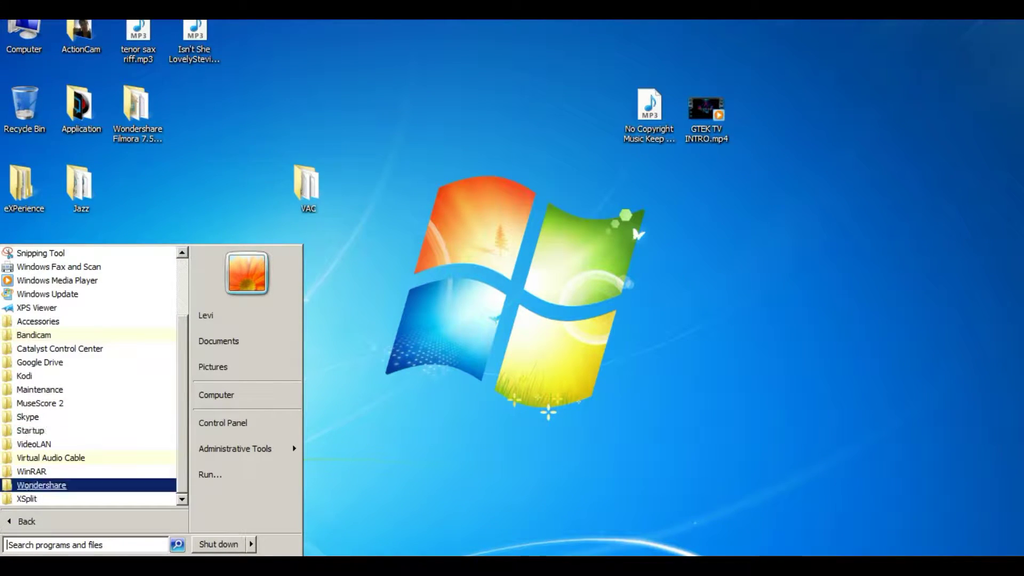
{"action": "key", "text": "Escape"}
{"action": "key", "text": "Escape"}
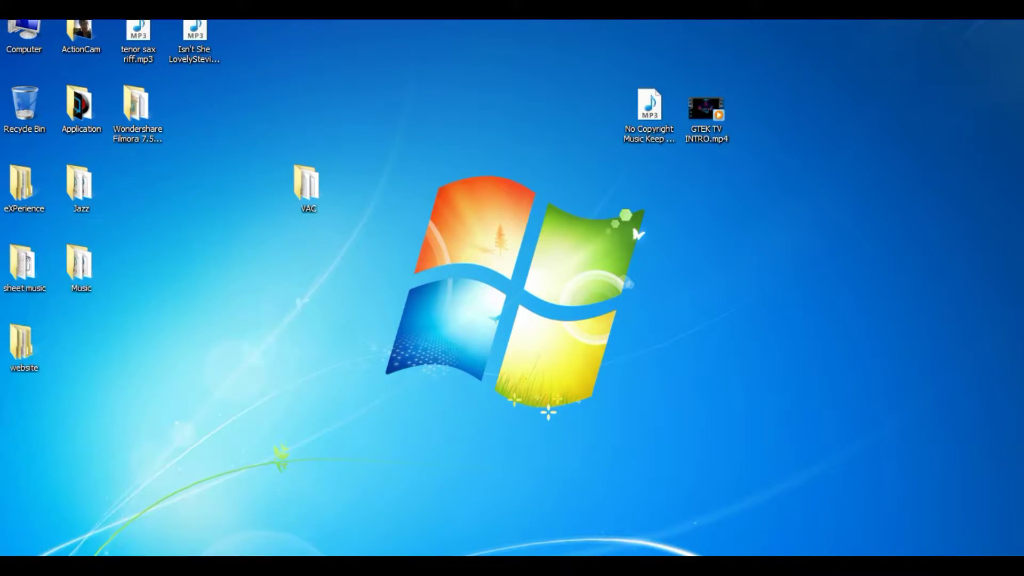
Launch two Audio Repeater windows and set the left one's Wave in to USB PnP microphone.
{"action": "key", "text": "super"}
{"action": "key", "text": "Down"}
{"action": "key", "text": "Down"}
{"action": "key", "text": "Down"}
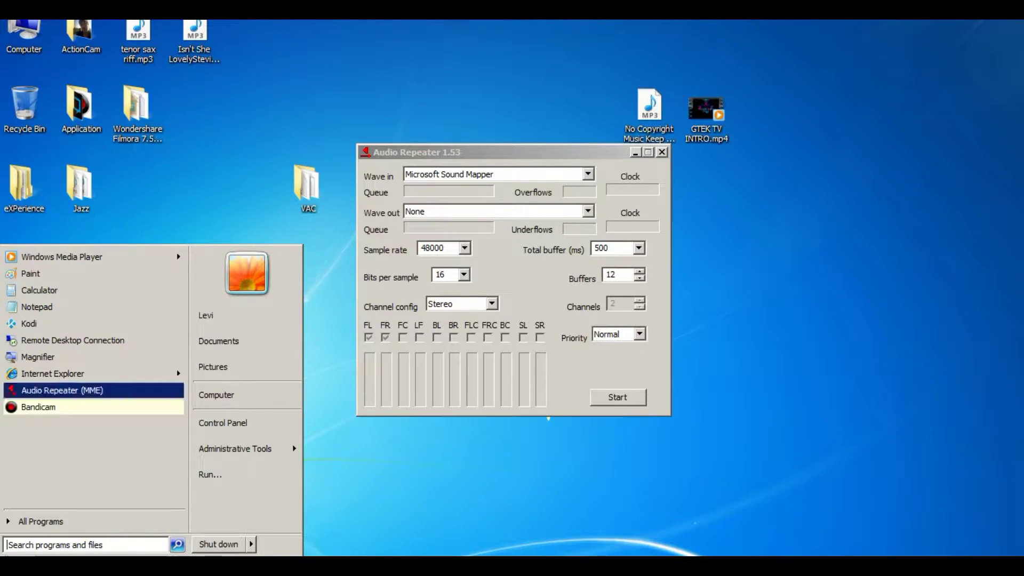
{"action": "key", "text": "Return"}
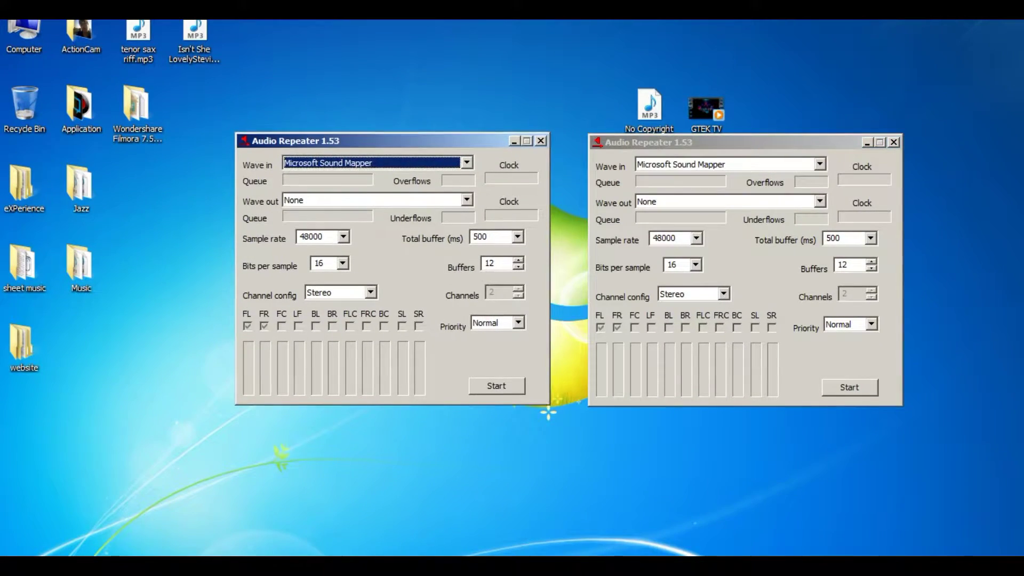
{"action": "key", "text": "alt+Down"}
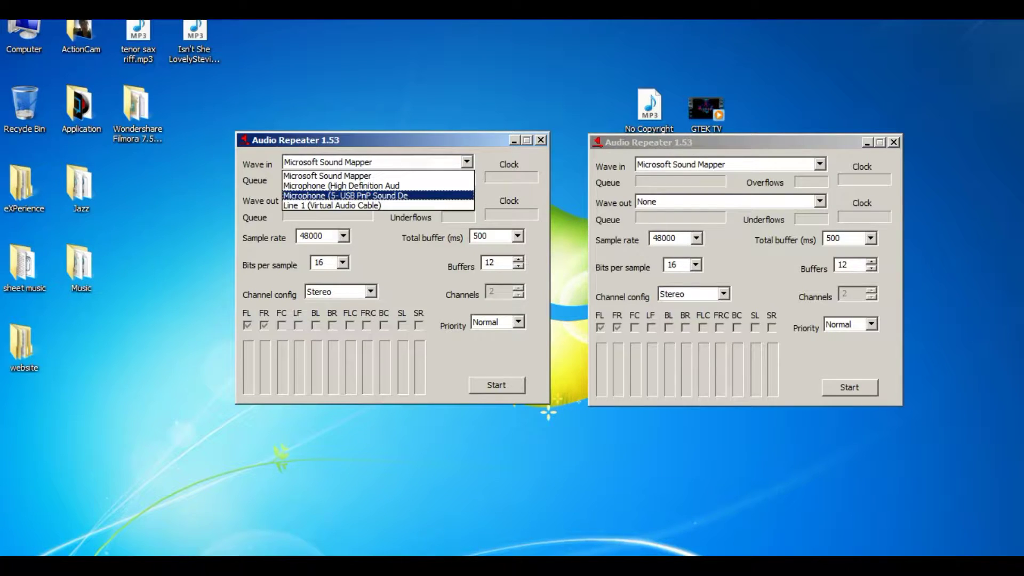
{"action": "key", "text": "Return"}
Set the right repeater's Wave in to the High Definition microphone.
{"action": "key", "text": "alt+Tab"}
{"action": "key", "text": "alt+Down"}
{"action": "key", "text": "Up"}
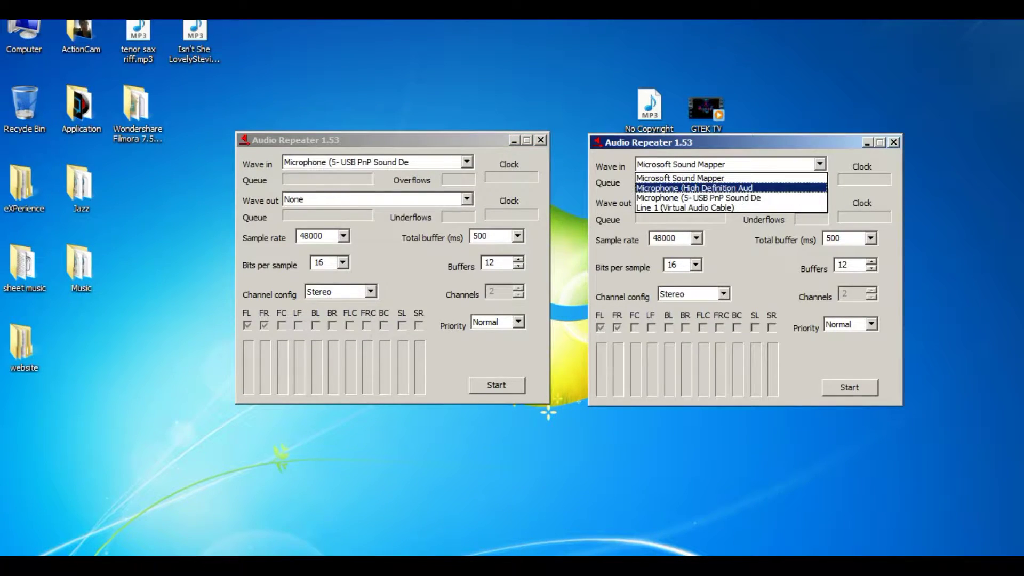
{"action": "key", "text": "Return"}
Start audio repeating in both the left and right repeater windows.
{"action": "key", "text": "alt+Tab"}
{"action": "key", "text": "Return"}
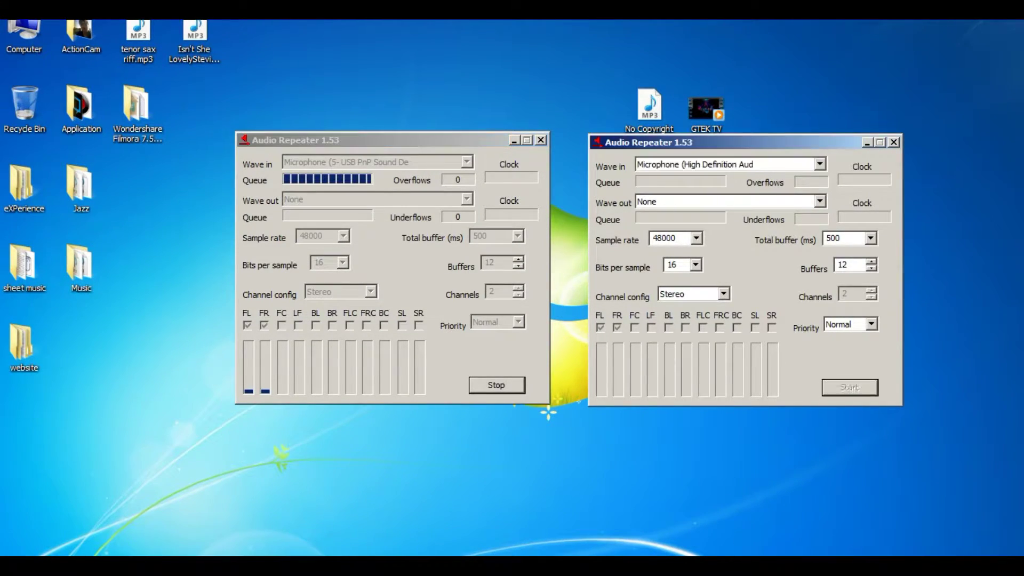
{"action": "key", "text": "alt+Tab"}
{"action": "key", "text": "Return"}
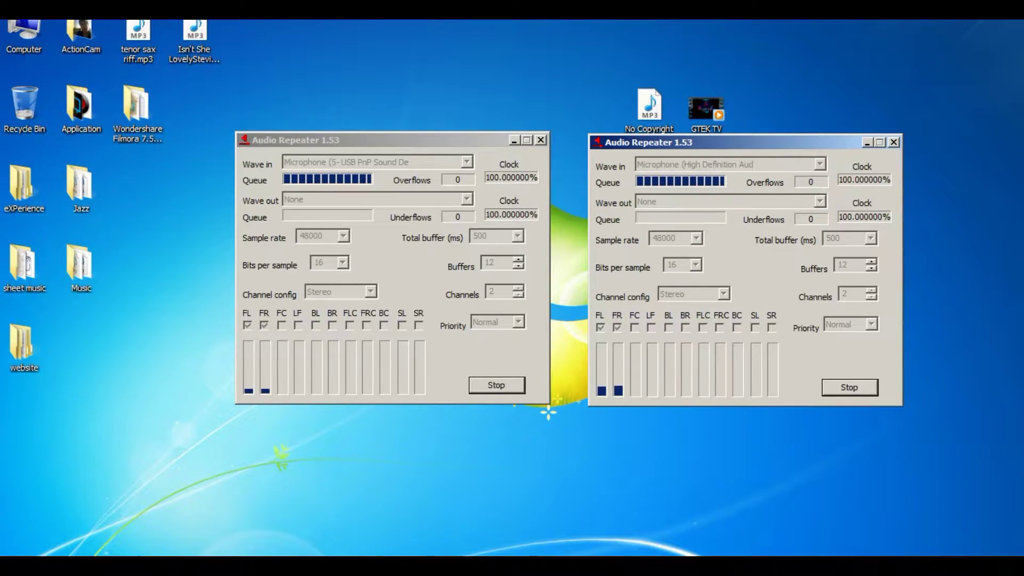